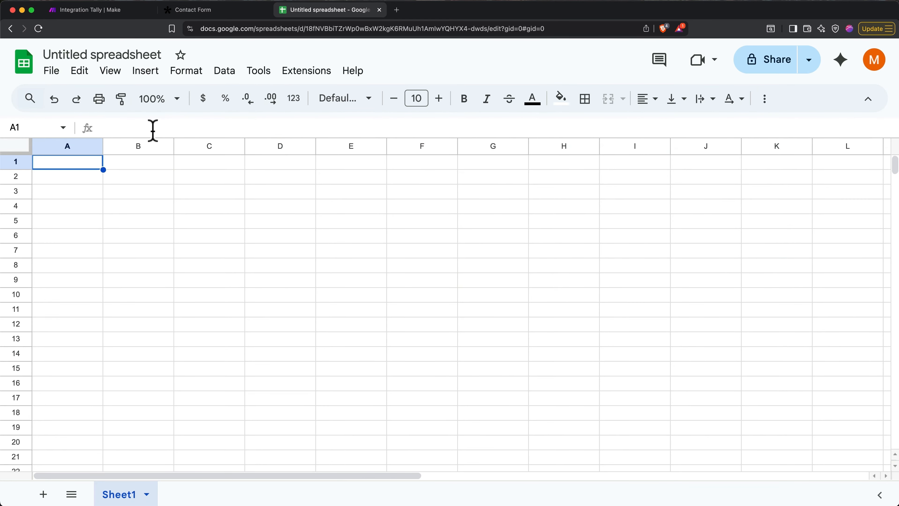
# Rename the spreadsheet as Contact Form Submissions
pyautogui.click(101, 55)
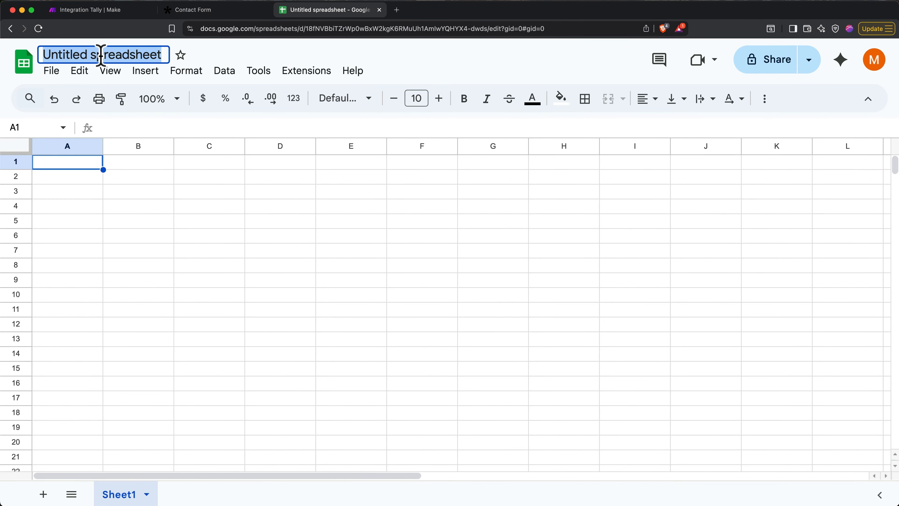
pyautogui.write('Contact Form Submissions')
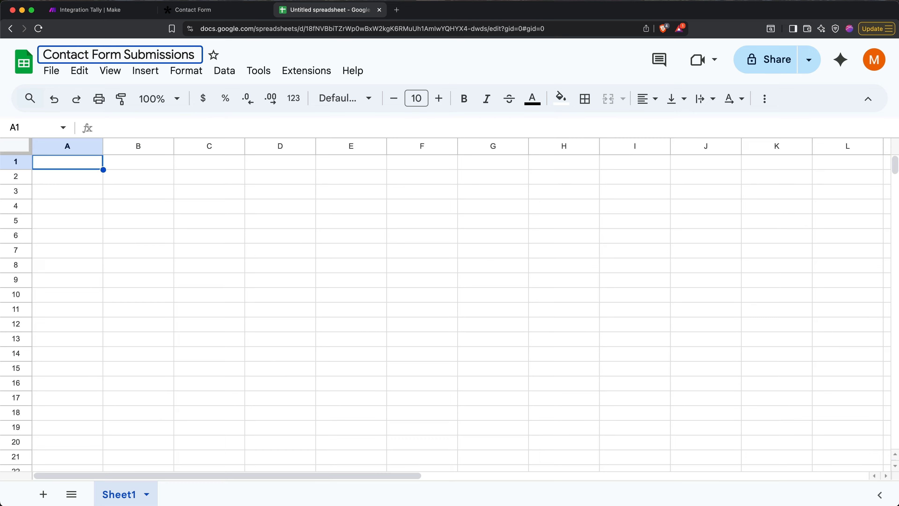
pyautogui.press('Return')
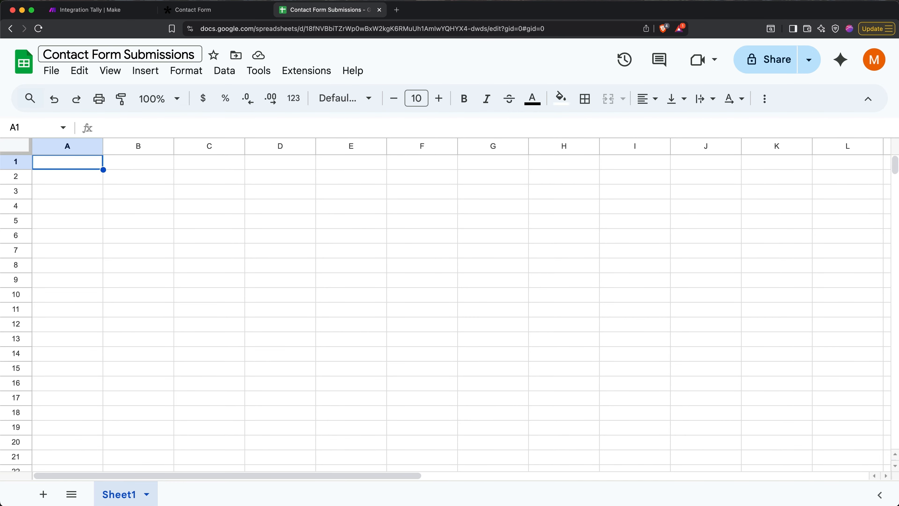
# Copy all names and values in the Tally output's Fields collection in Make and paste them into the Google Sheets spreadsheet from cell A1
pyautogui.click(78, 13)
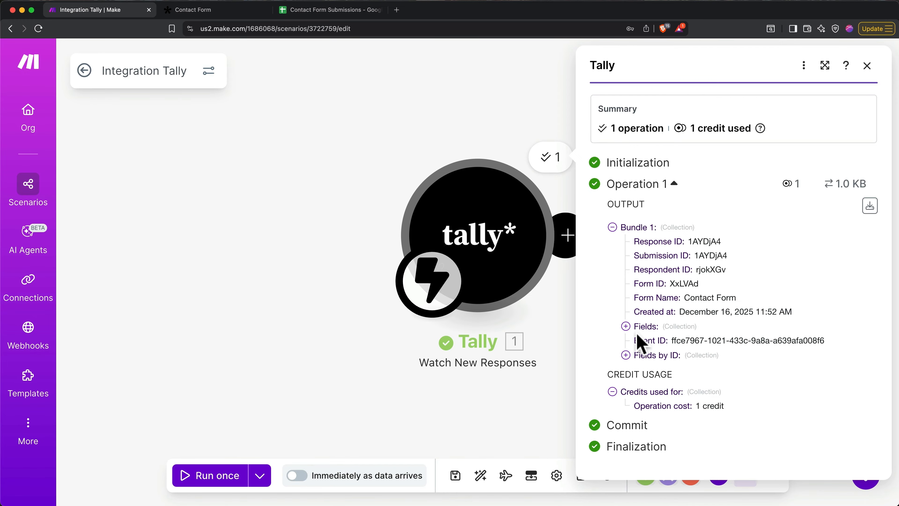
pyautogui.click(626, 326)
pyautogui.scroll(-3, 628, 336)
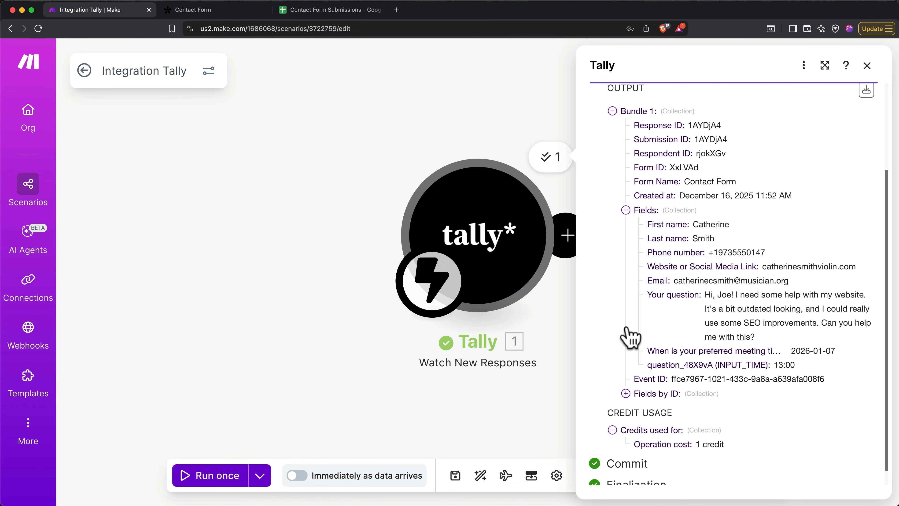
pyautogui.moveTo(646, 217); pyautogui.dragTo(799, 358)
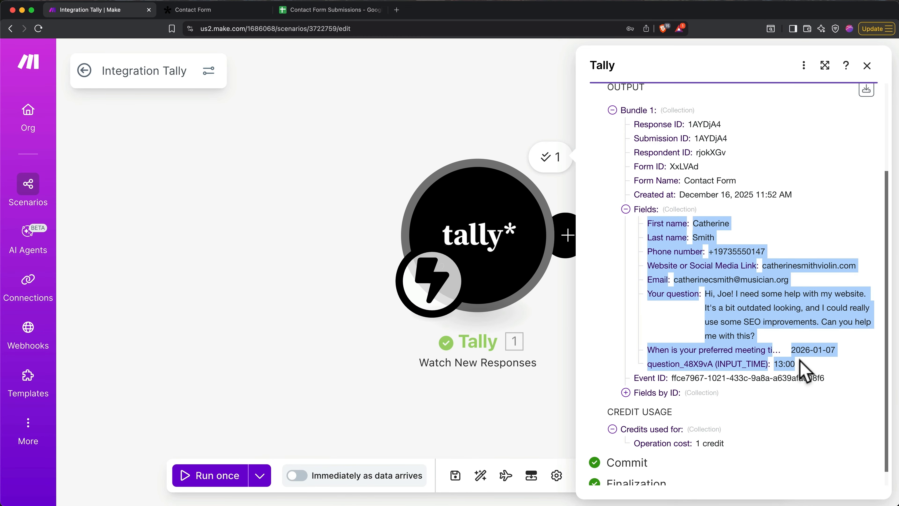
pyautogui.click(336, 10)
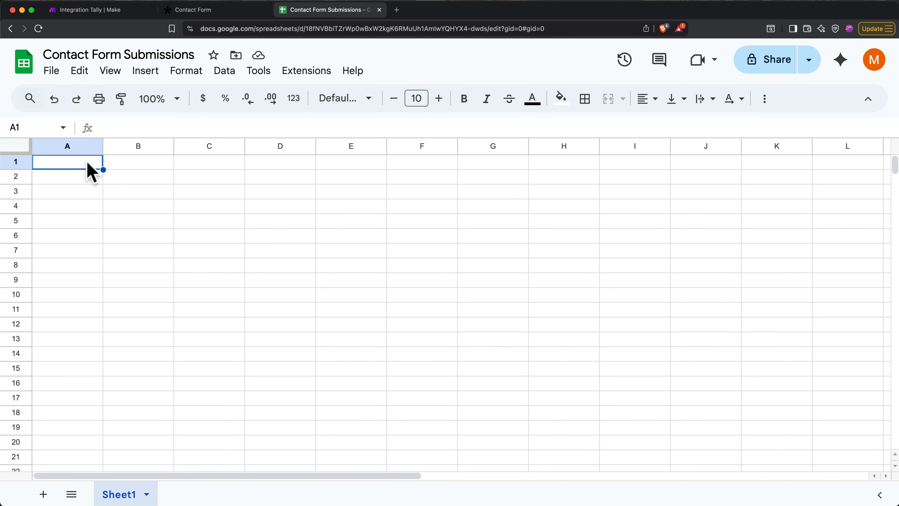
pyautogui.press('super+v')
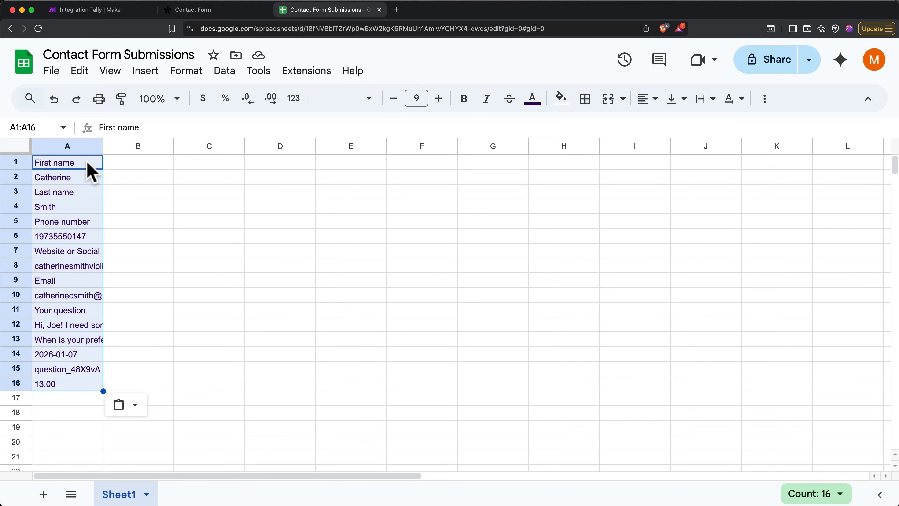
# Move the field labels from column A into row 1, one per column from B1 to H1, starting with Last name
pyautogui.click(87, 164)
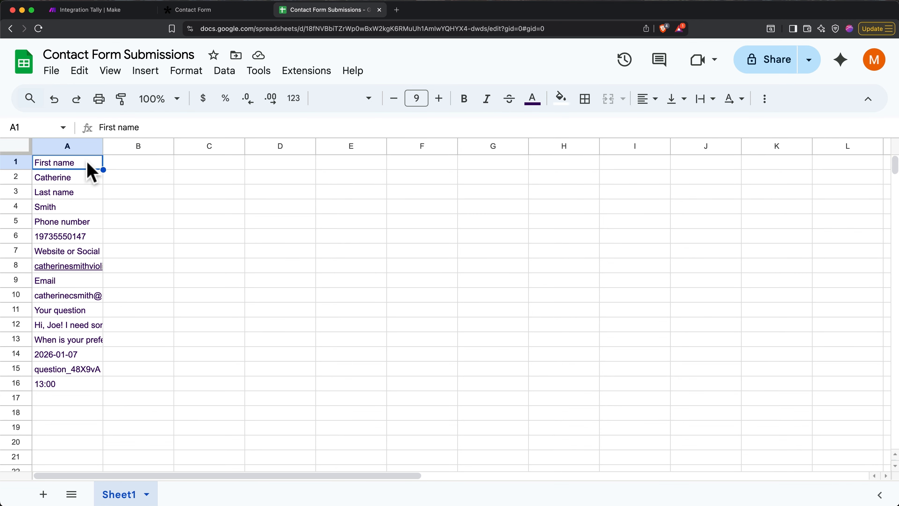
pyautogui.press('Down')
pyautogui.press('Down')
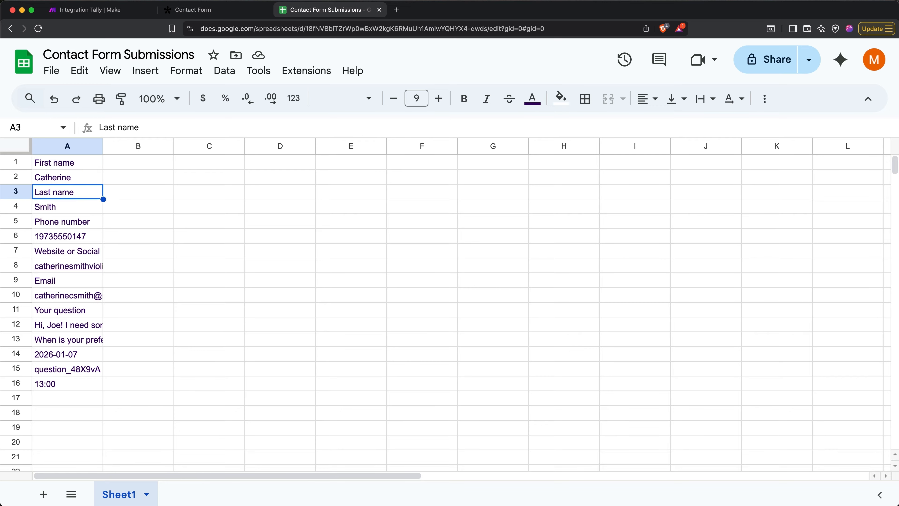
pyautogui.press('Down')
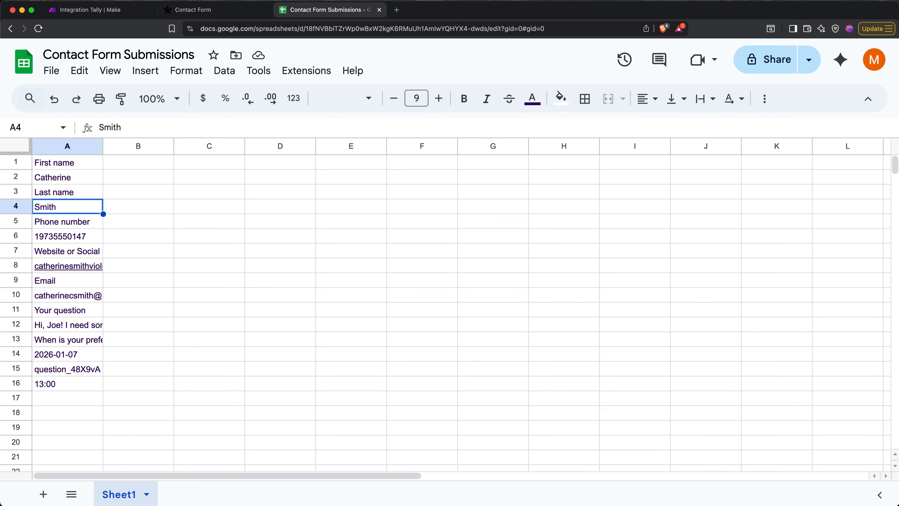
pyautogui.click(76, 196)
pyautogui.press('super+x')
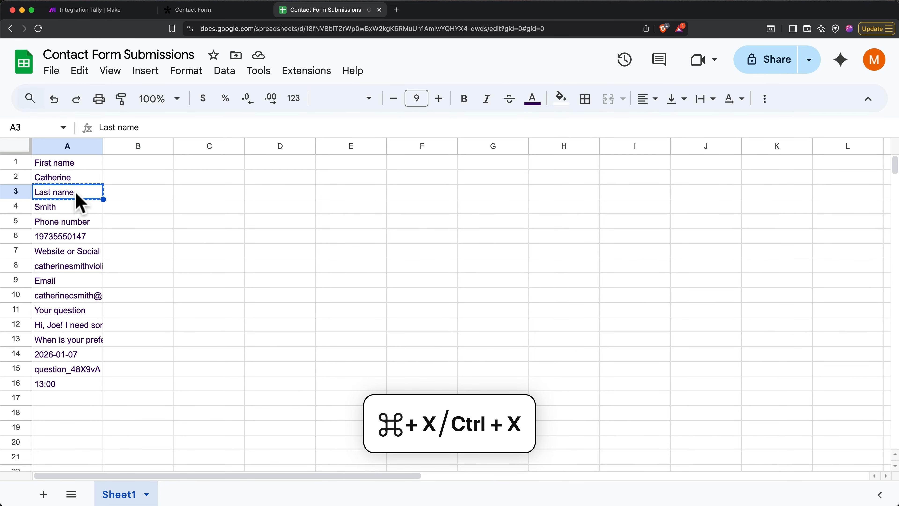
pyautogui.click(136, 163)
pyautogui.press('super+v')
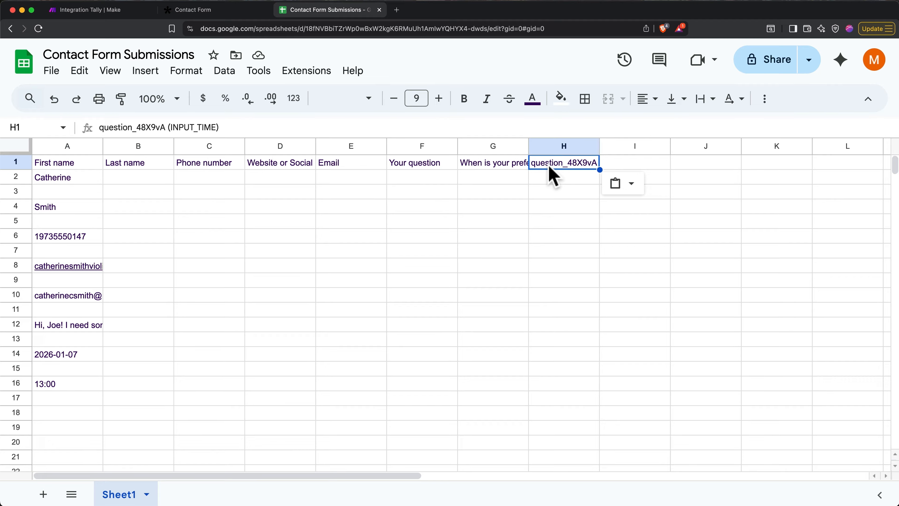
# Delete the leftover sample response values in cells A2 to A16
pyautogui.click(94, 181)
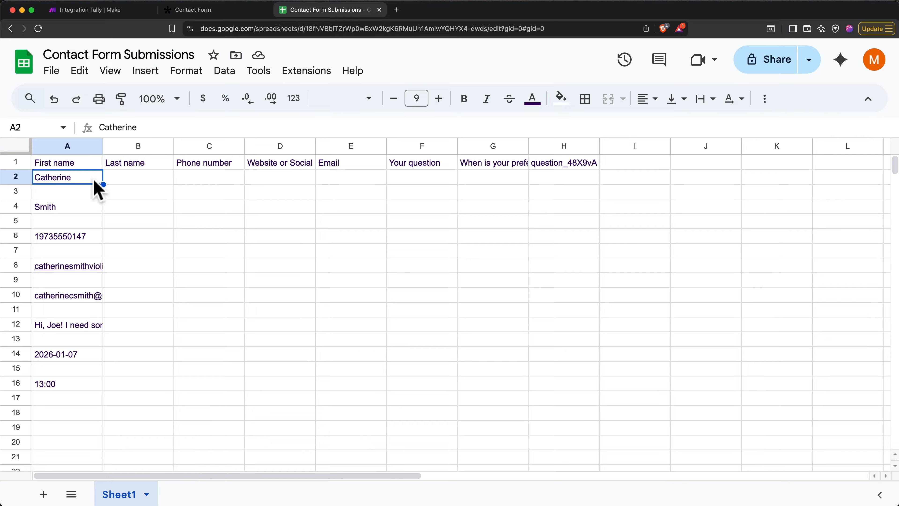
pyautogui.keyDown('shift'); pyautogui.click(75, 386); pyautogui.keyUp('shift')
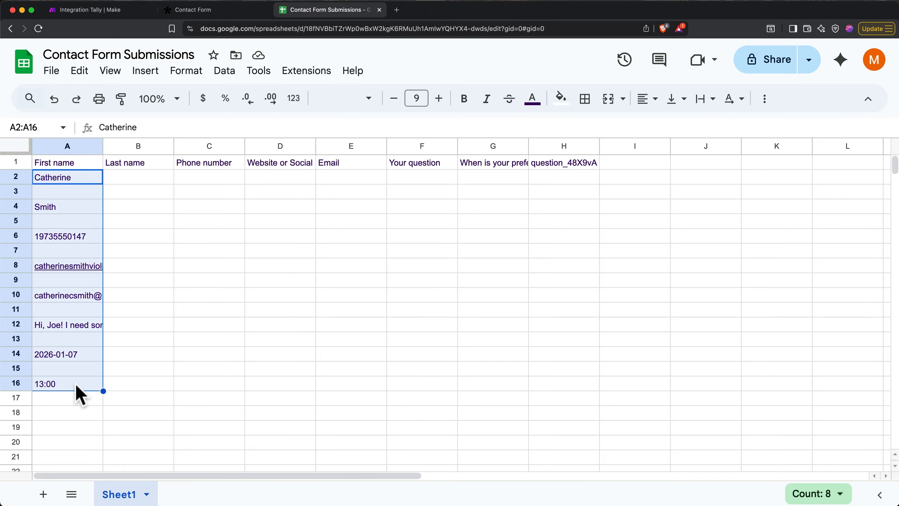
pyautogui.press('Delete')
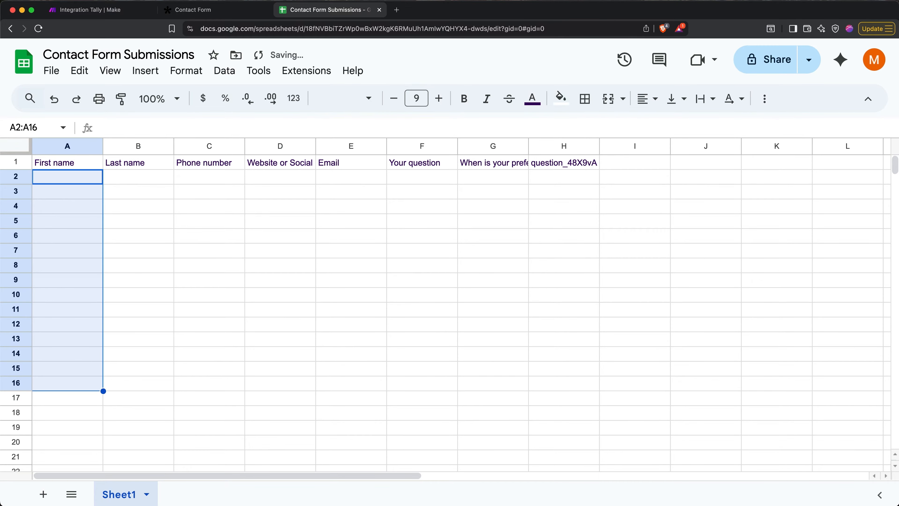
pyautogui.click(151, 340)
# Widen the columns with long headers to fit their text and clear the formatting of the header row
pyautogui.moveTo(527, 151); pyautogui.dragTo(606, 150)
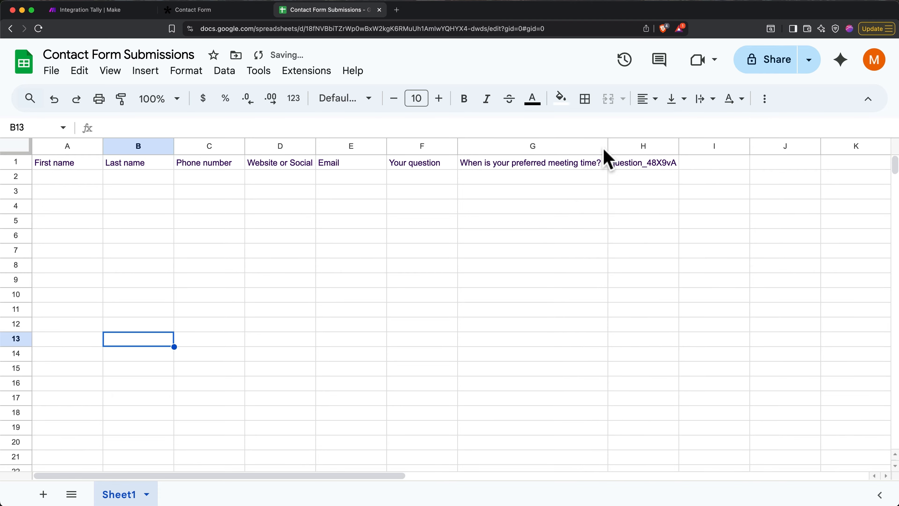
pyautogui.moveTo(678, 147); pyautogui.dragTo(73, 172)
pyautogui.press('super+backslash')
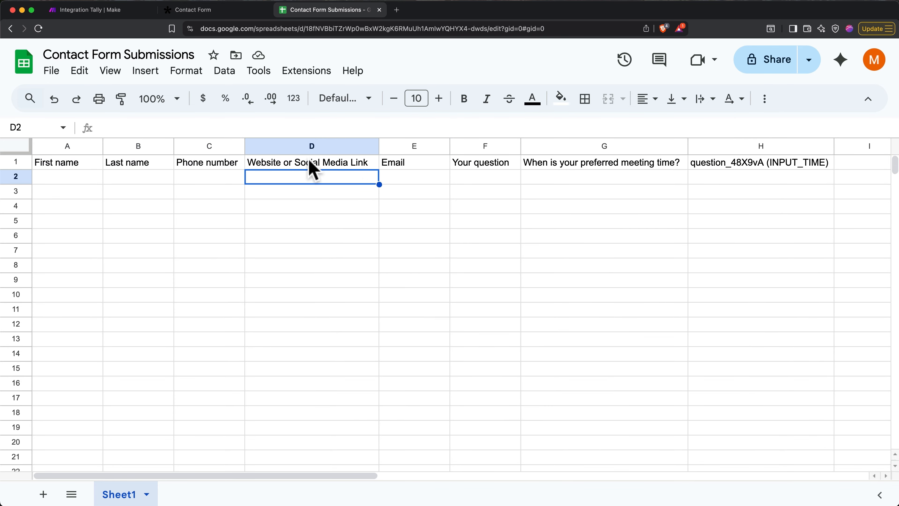
# Freeze the first row of the sheet as the header
pyautogui.click(117, 72)
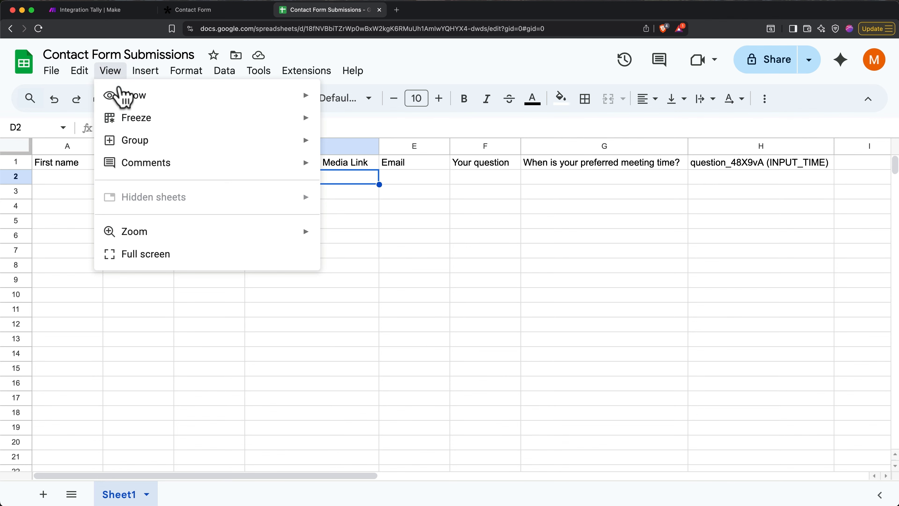
pyautogui.moveTo(124, 127)
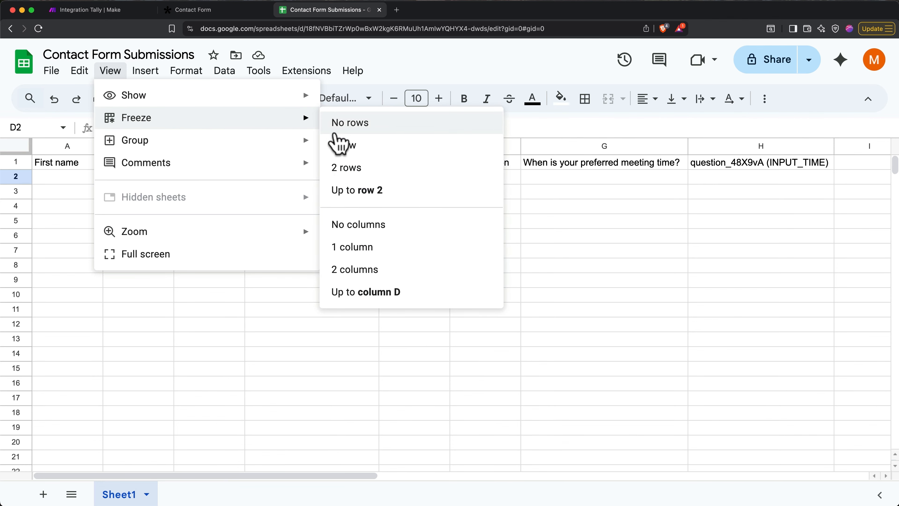
pyautogui.click(343, 145)
pyautogui.click(322, 205)
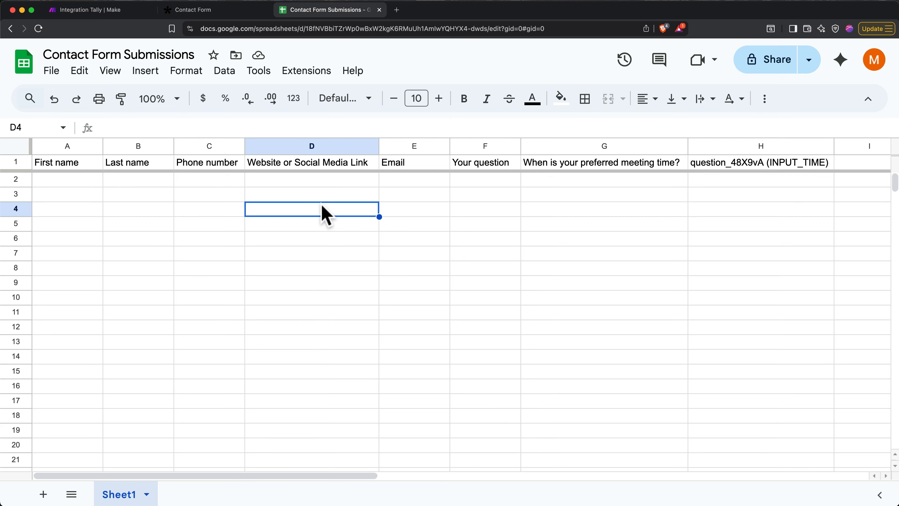
# Return to the Make scenario, close the Tally output, and add a Google Sheets Add a Row module after the Tally module
pyautogui.click(121, 10)
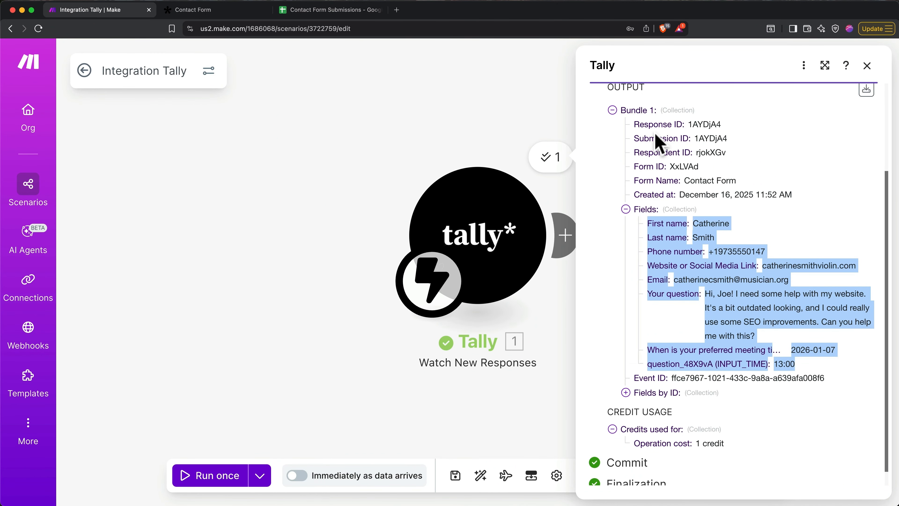
pyautogui.click(866, 69)
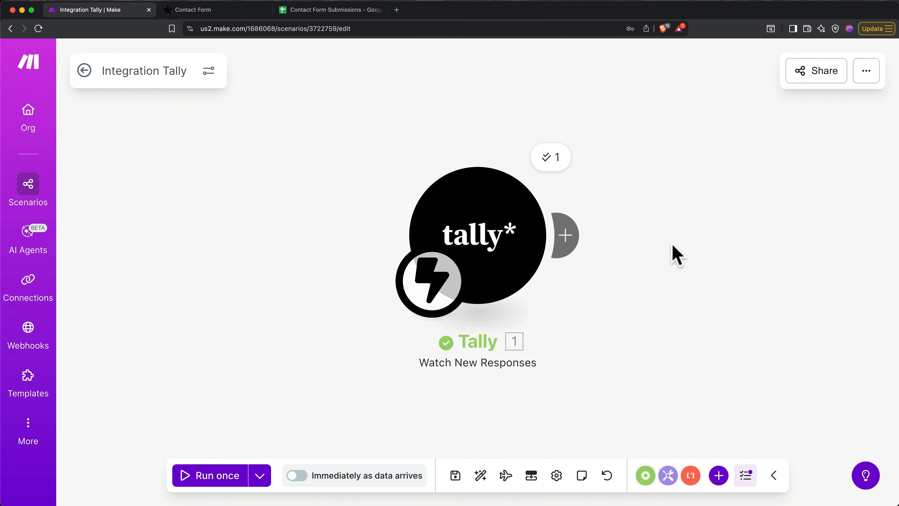
pyautogui.click(571, 236)
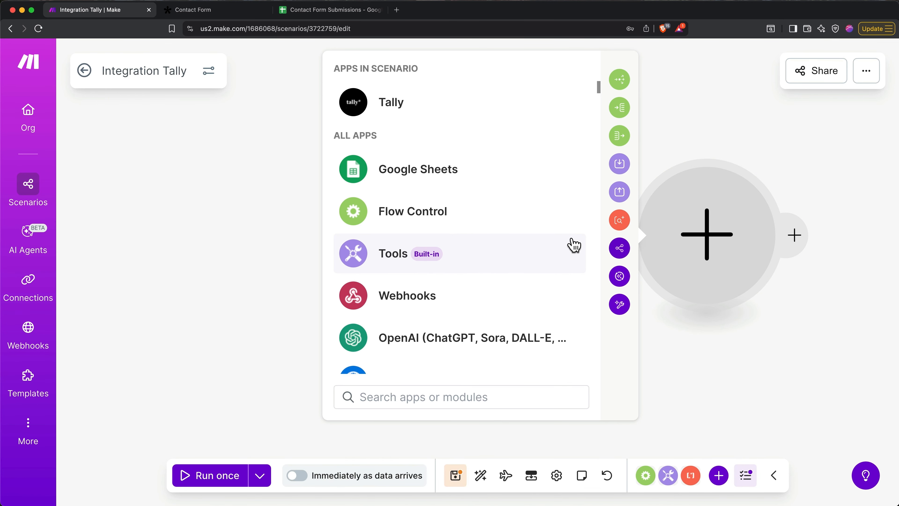
pyautogui.click(427, 177)
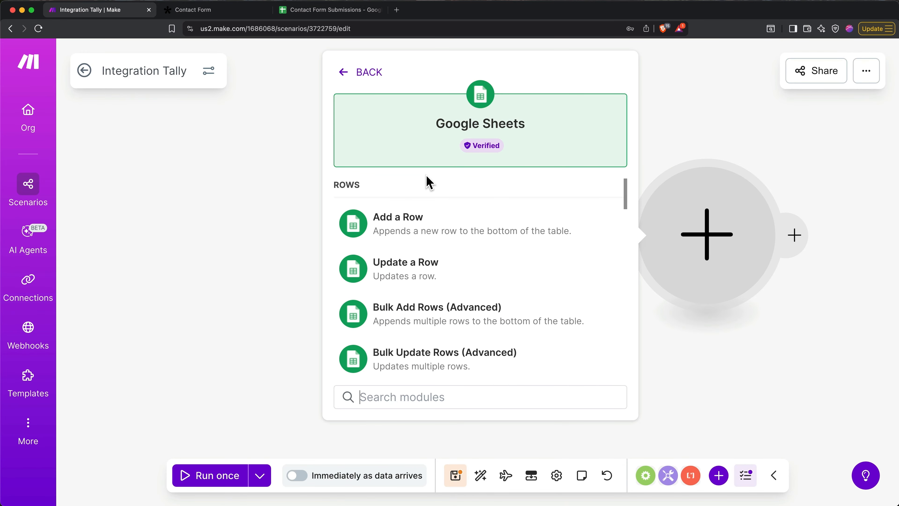
pyautogui.click(398, 231)
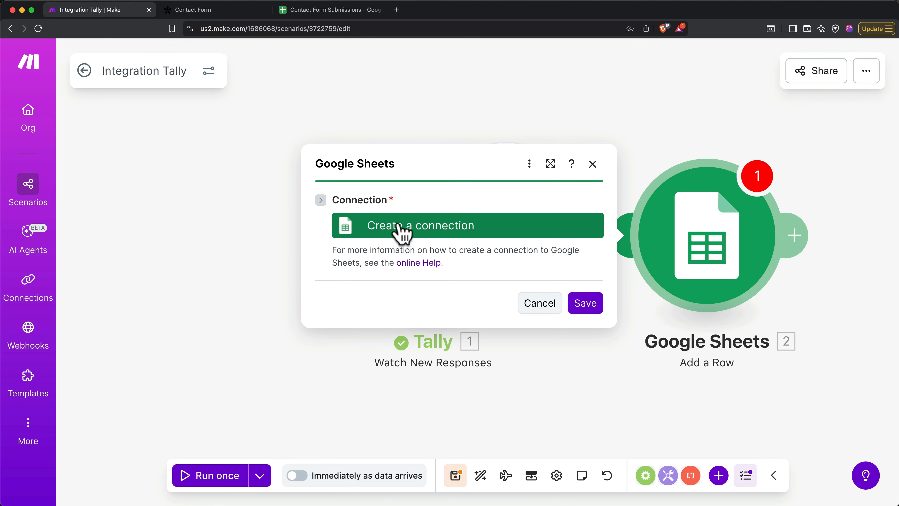
# Create a Google Sheets connection named My Google connection, signing in with the Google account and granting Make all requested access
pyautogui.click(402, 227)
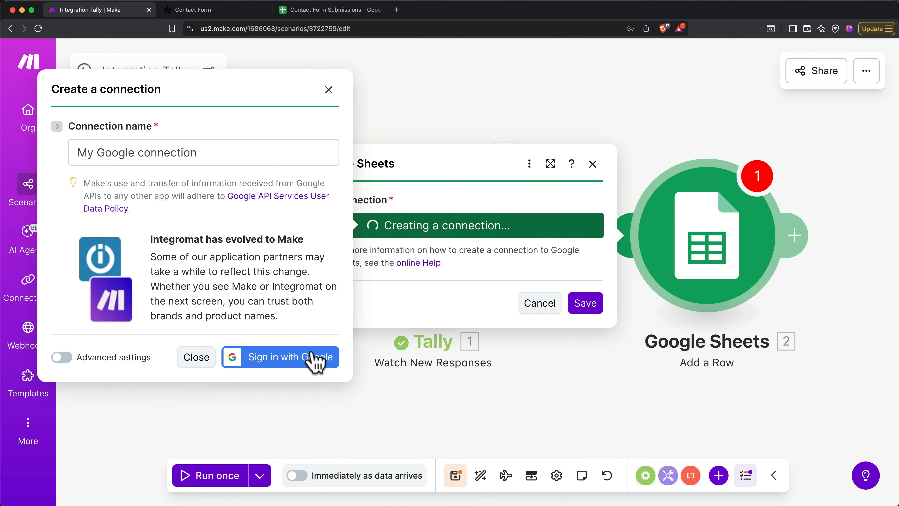
pyautogui.click(316, 364)
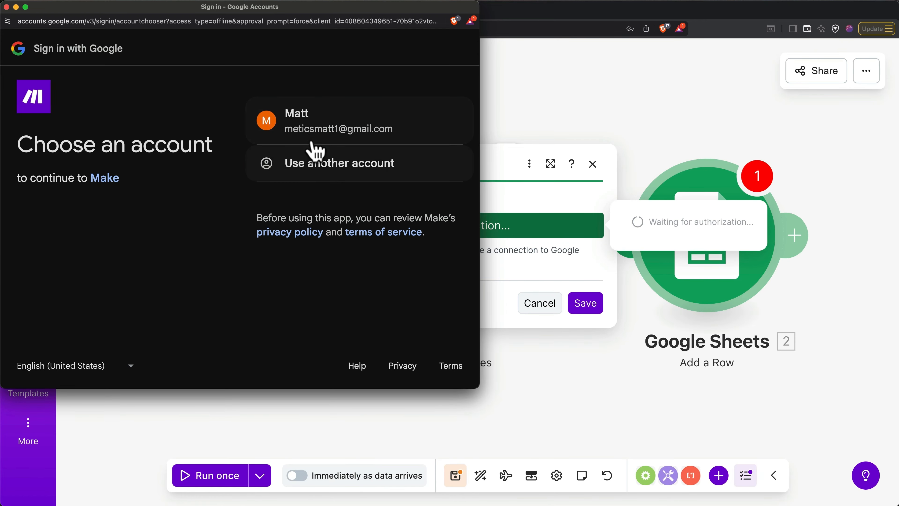
pyautogui.click(314, 141)
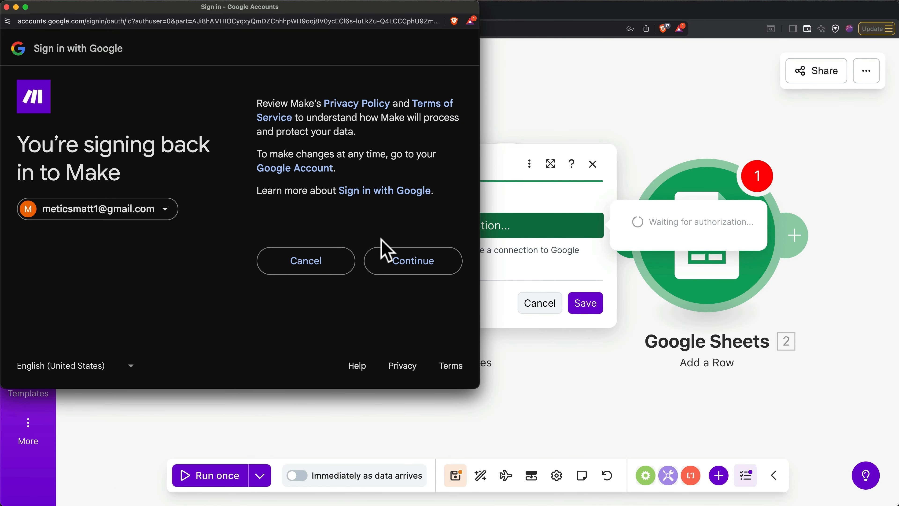
pyautogui.click(390, 261)
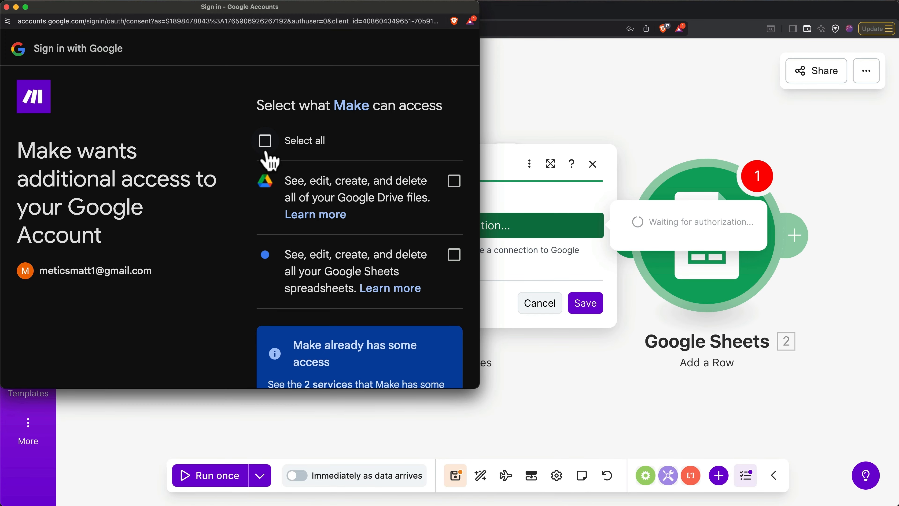
pyautogui.click(264, 145)
pyautogui.scroll(-5, 266, 156)
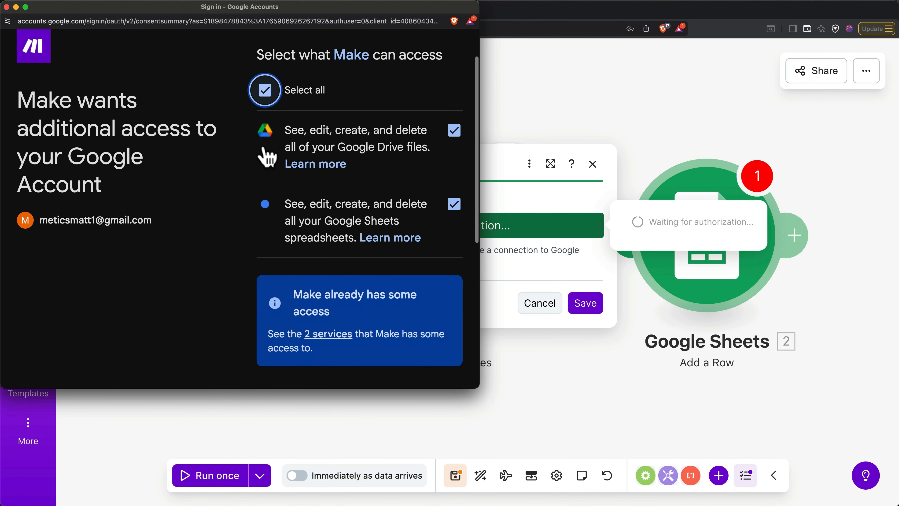
pyautogui.scroll(-5, 290, 167)
pyautogui.click(407, 316)
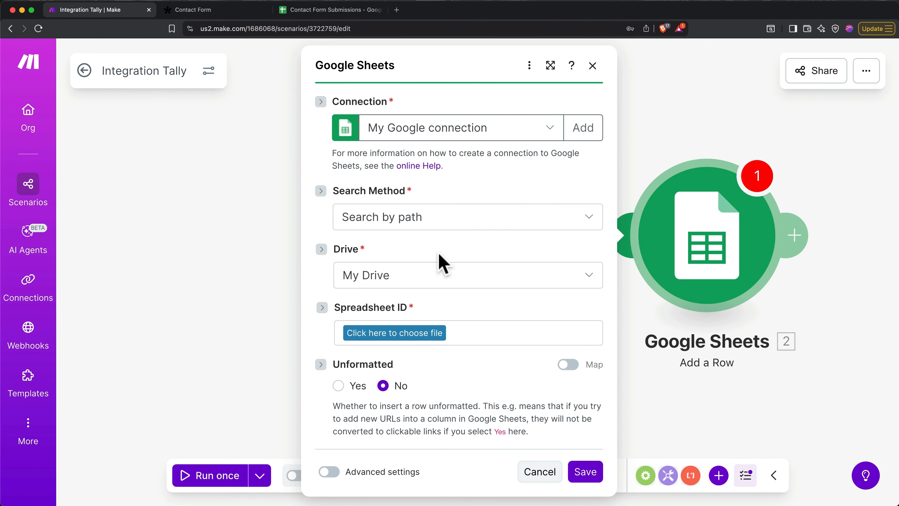
# Choose Contact Form Submissions as the spreadsheet for the Add a Row module
pyautogui.click(412, 335)
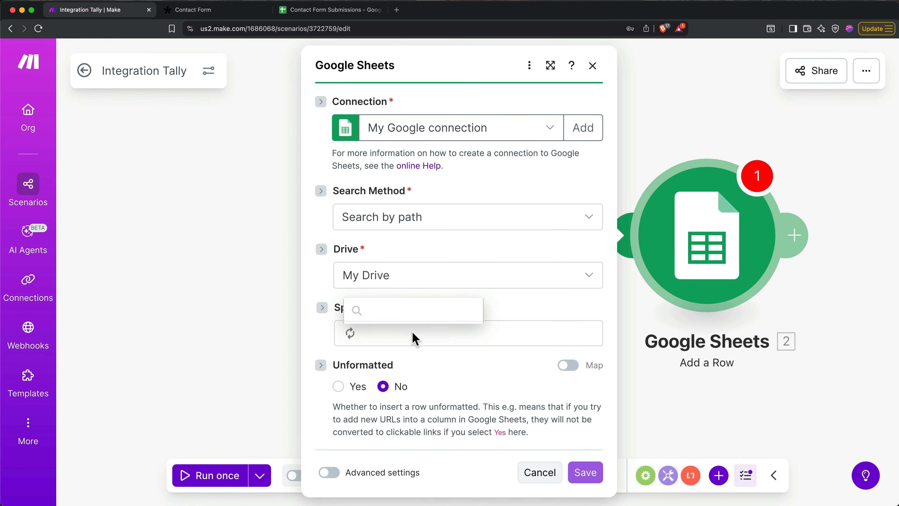
pyautogui.click(424, 379)
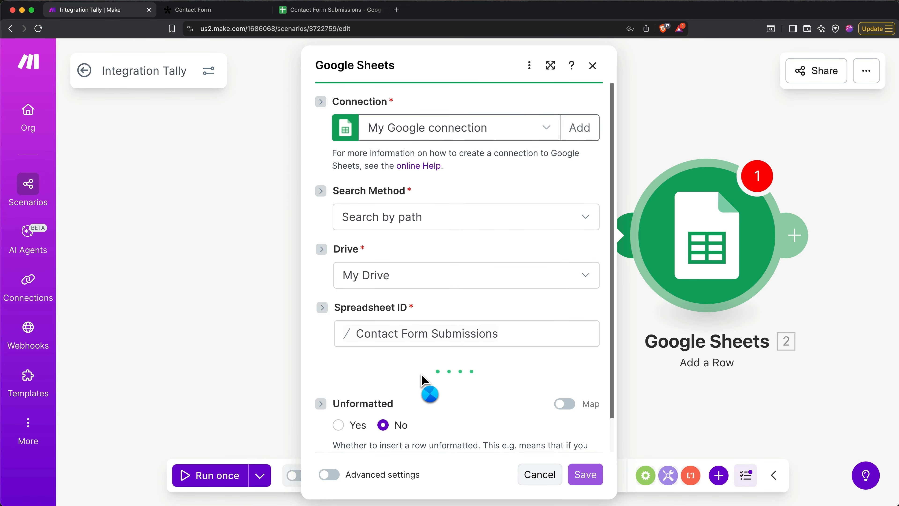
pyautogui.scroll(-2, 423, 382)
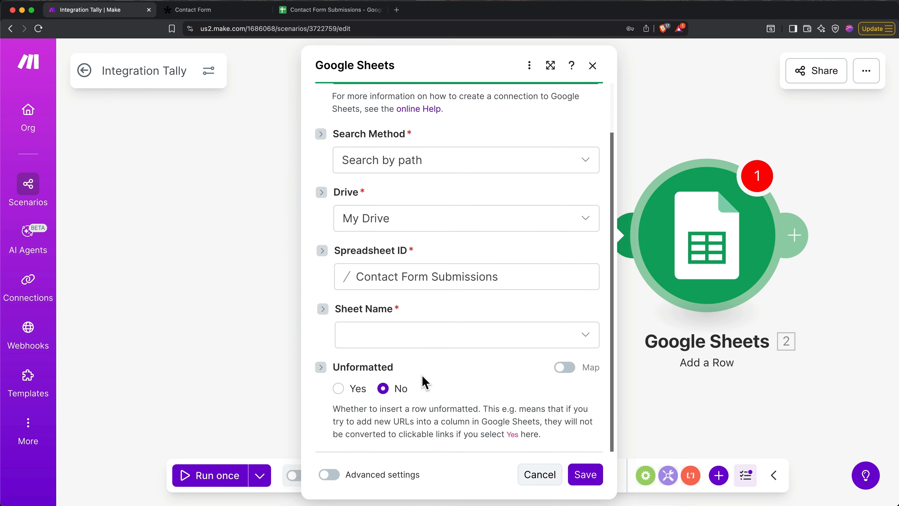
# Choose Sheet1 as the target sheet for the Add a Row module
pyautogui.click(421, 343)
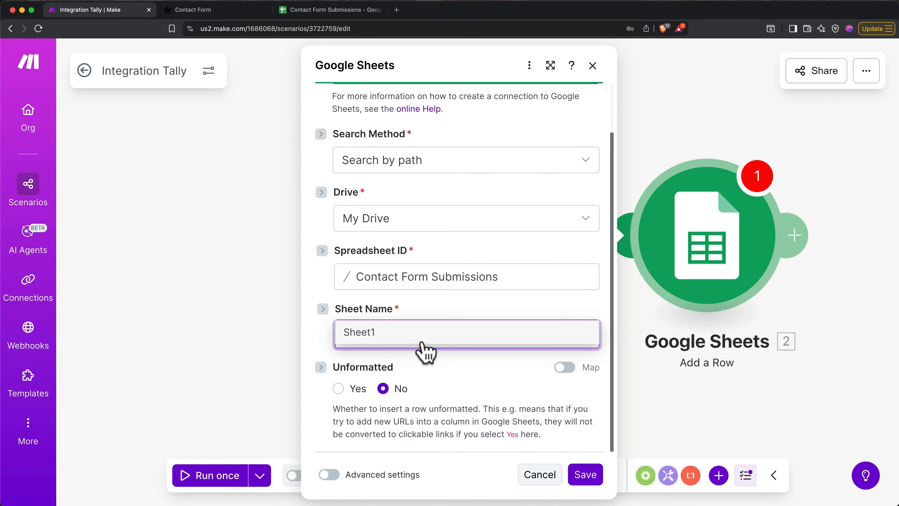
pyautogui.click(414, 335)
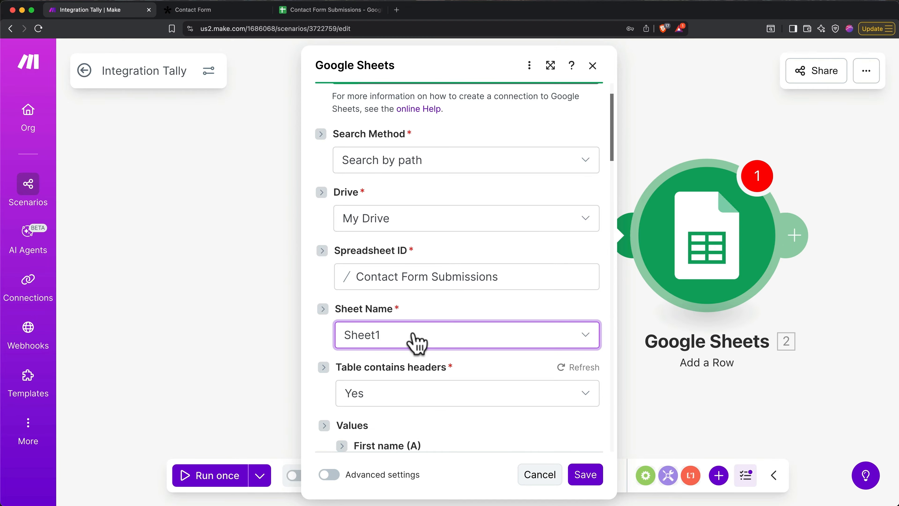
# Map the Tally form fields to their matching columns A to H and Event ID to column I, and save the module
pyautogui.scroll(-5, 418, 342)
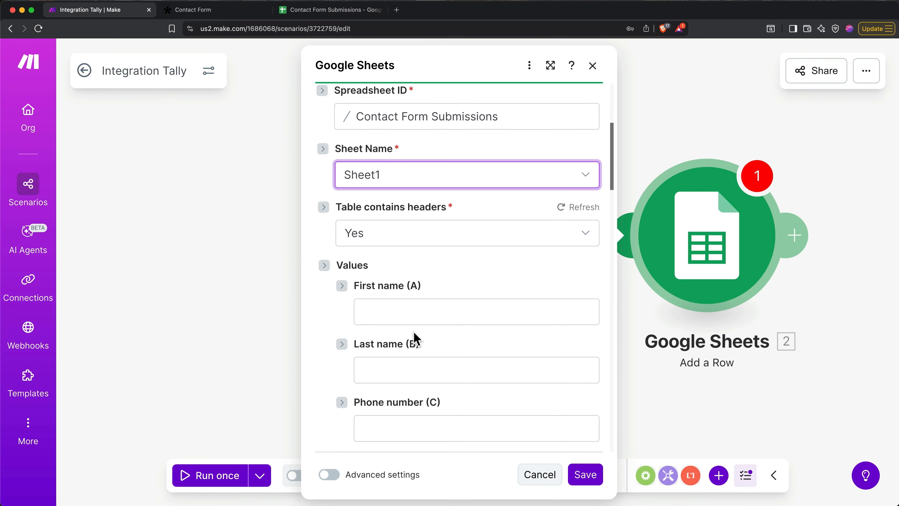
pyautogui.scroll(-5, 418, 340)
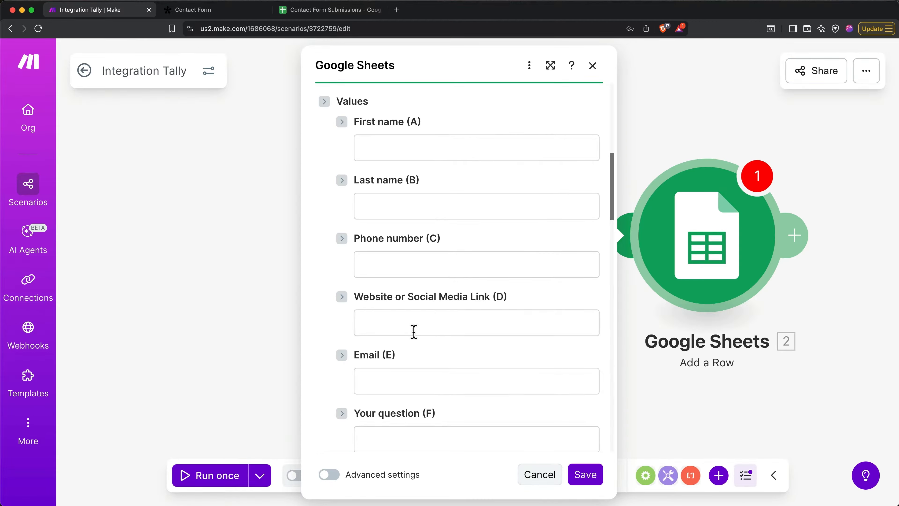
pyautogui.click(402, 147)
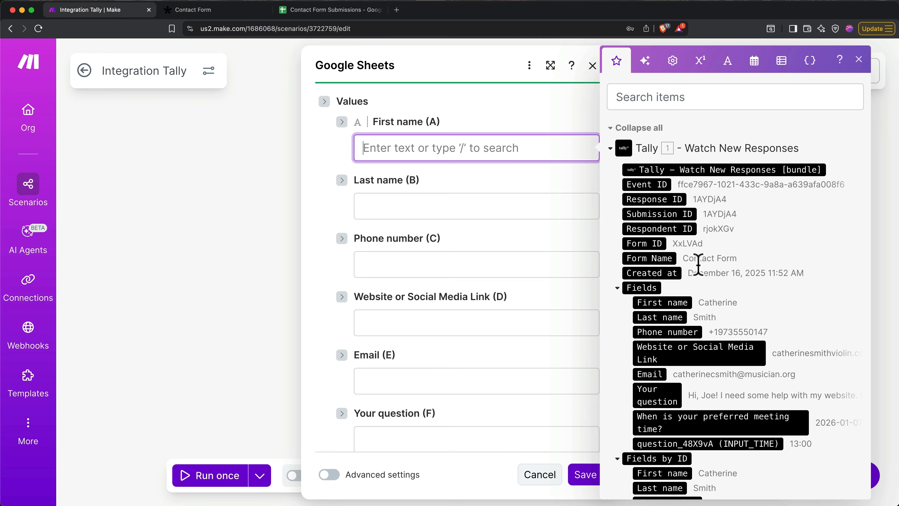
pyautogui.moveTo(682, 302); pyautogui.dragTo(452, 152)
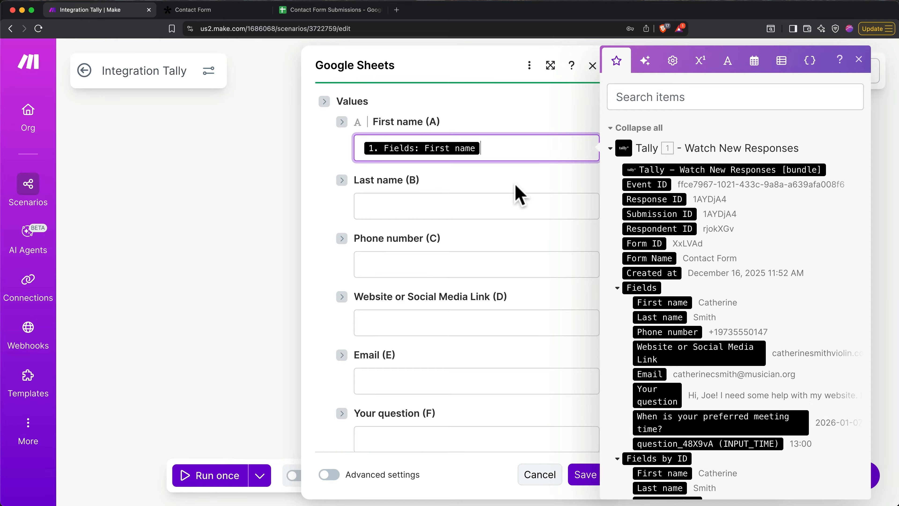
pyautogui.moveTo(649, 318); pyautogui.dragTo(455, 221)
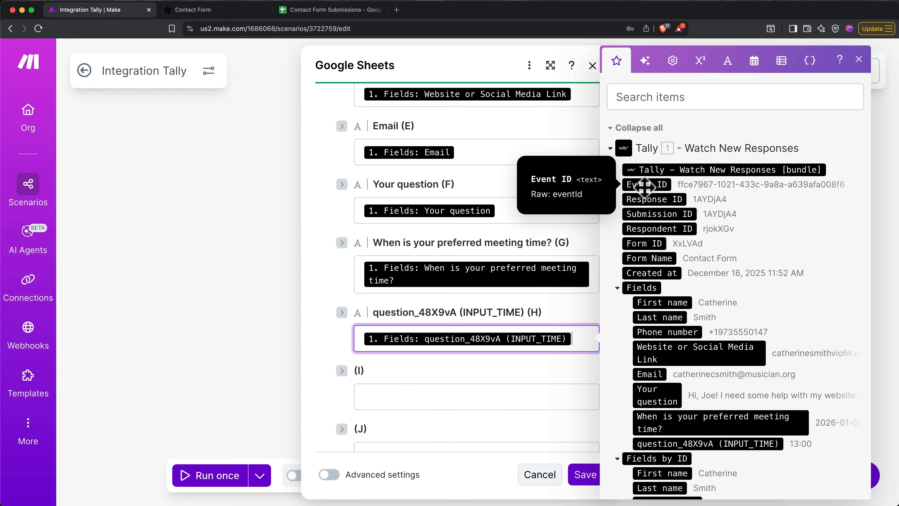
pyautogui.moveTo(644, 185); pyautogui.dragTo(476, 400)
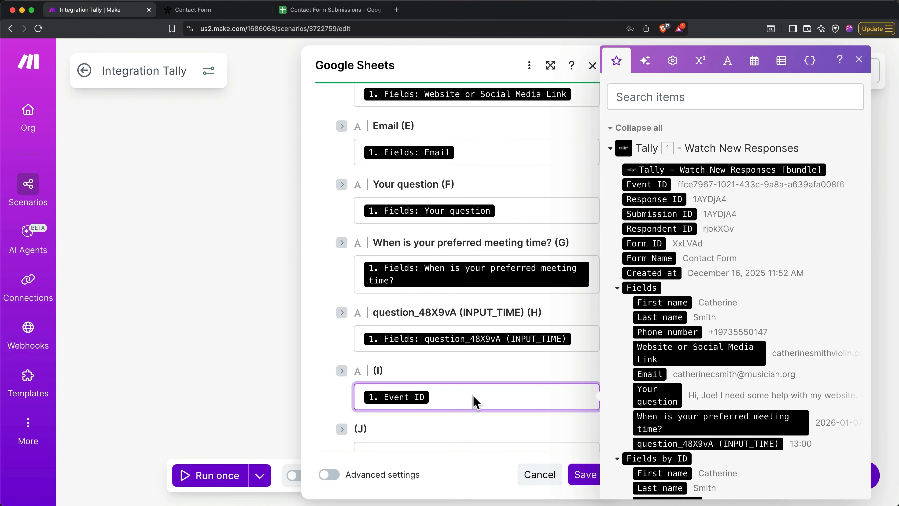
pyautogui.click(583, 475)
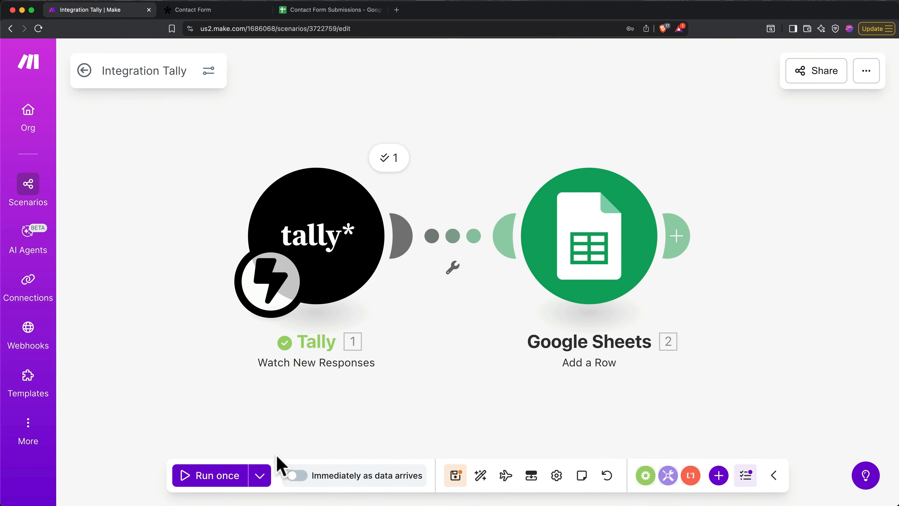
# Run the scenario with existing data from the 12/16/2025 11:52:12 AM run and open the Google Sheets module's output
pyautogui.click(260, 475)
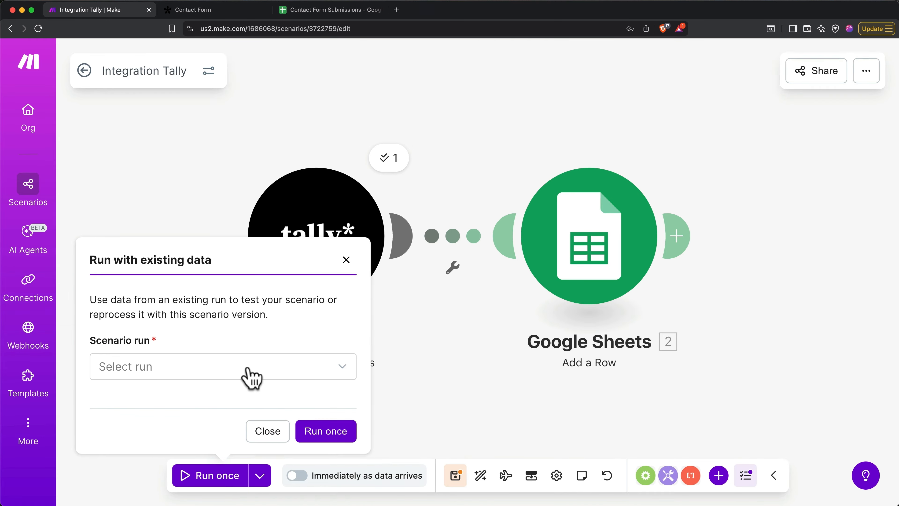
pyautogui.click(247, 372)
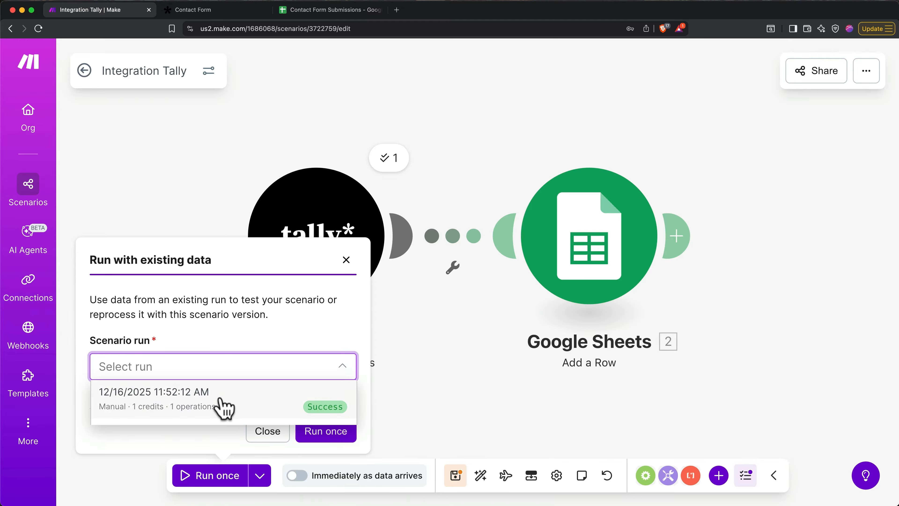
pyautogui.click(223, 406)
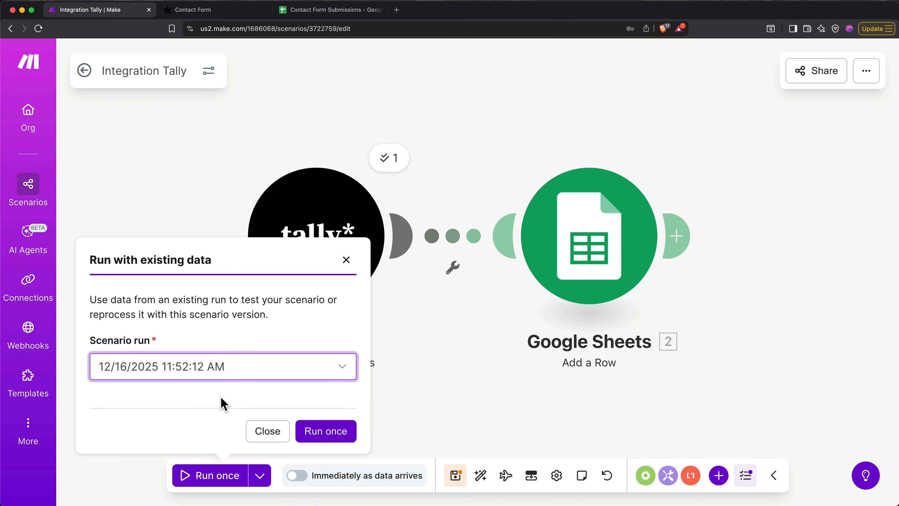
pyautogui.click(320, 431)
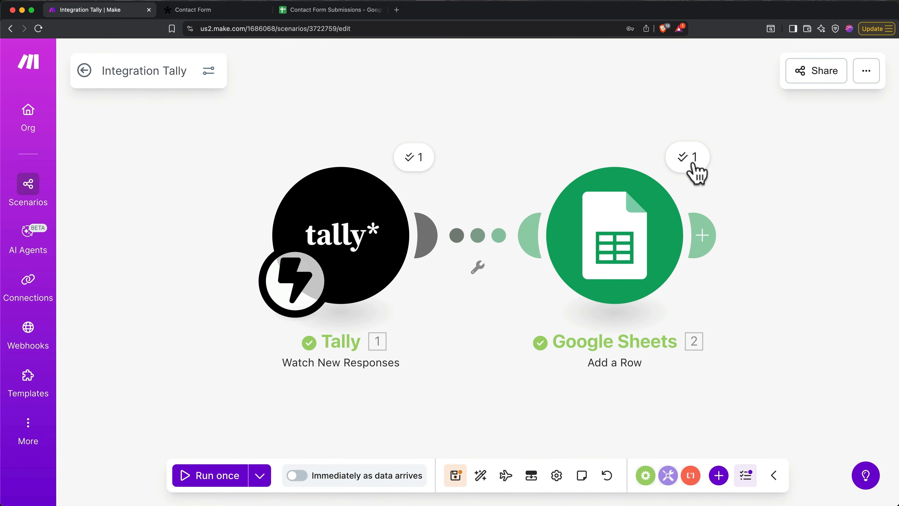
pyautogui.click(689, 157)
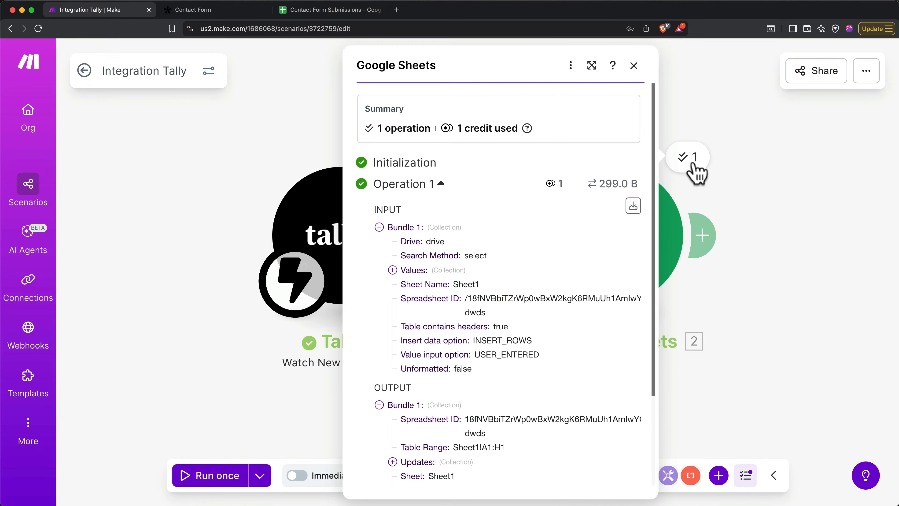
# Switch to the Contact Form Submissions spreadsheet and enter Event ID as the column I header in cell I1
pyautogui.click(339, 11)
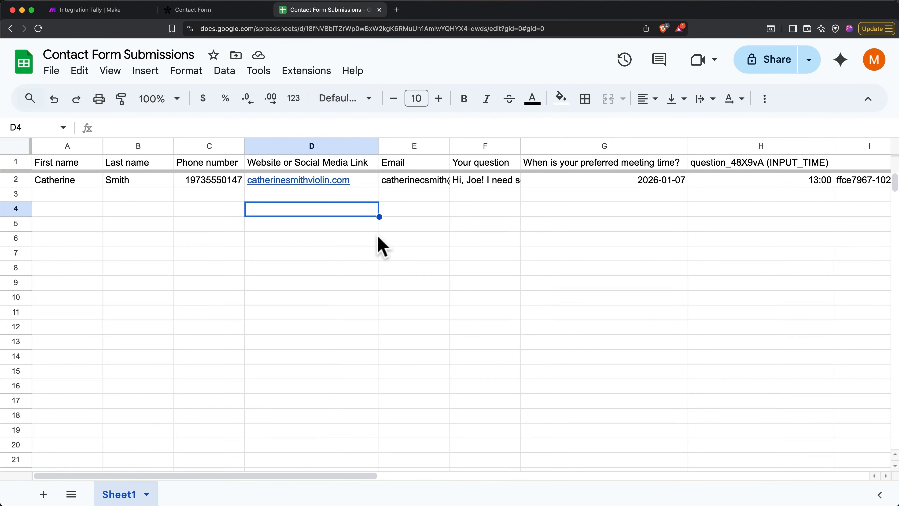
pyautogui.hscroll(5, 382, 248)
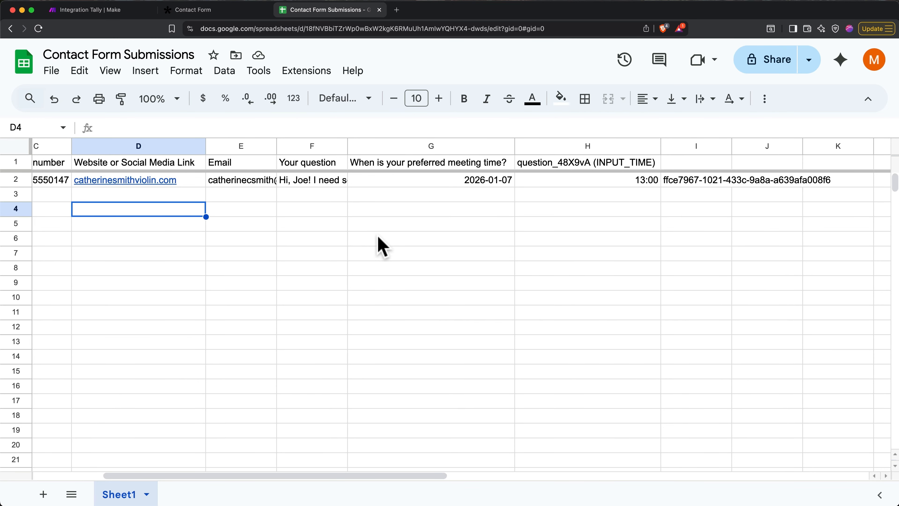
pyautogui.click(684, 165)
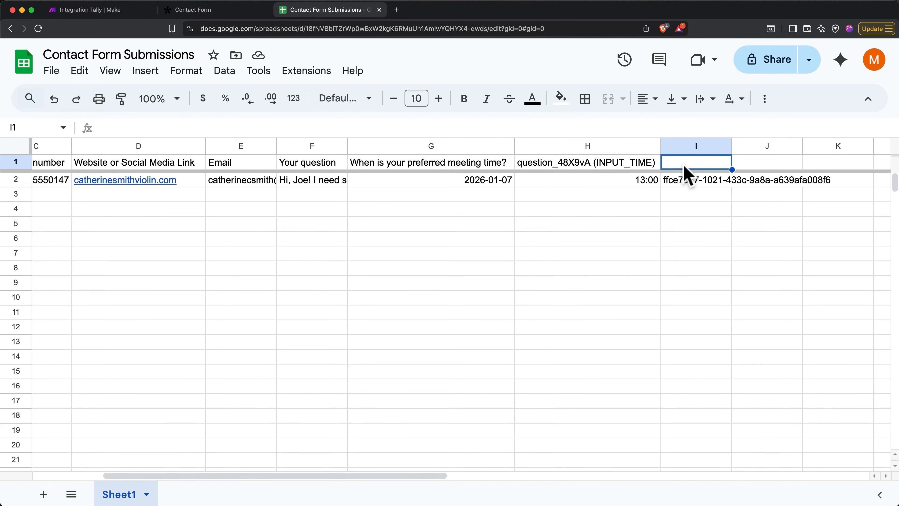
pyautogui.write('Event ID')
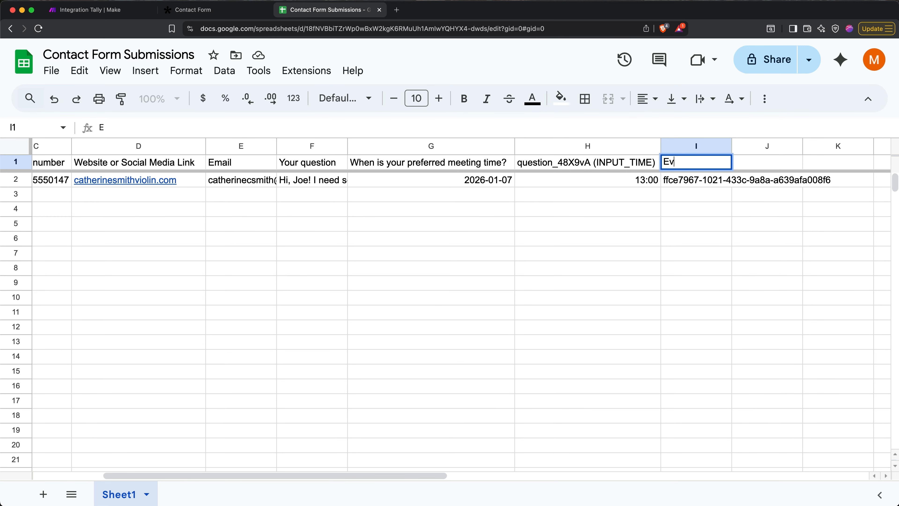